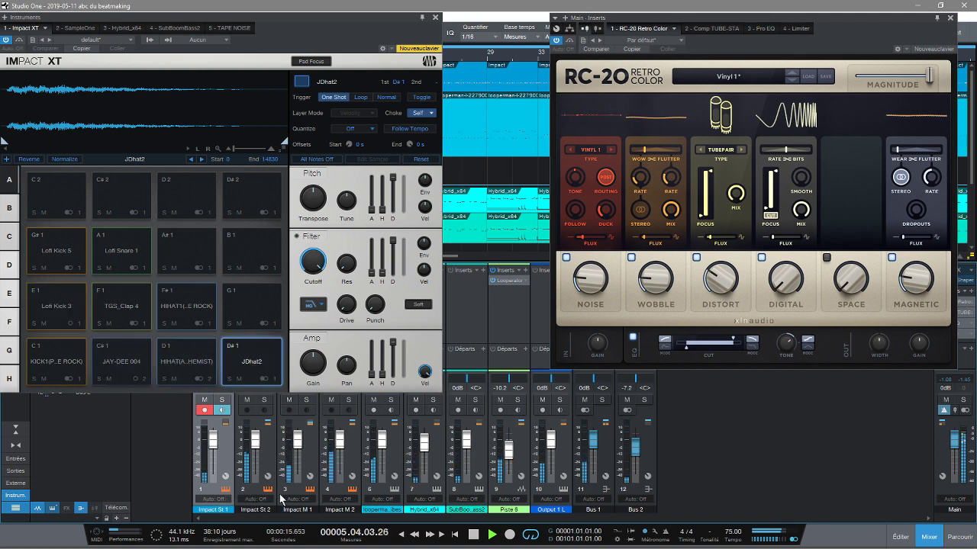
# Step: Review the SampleOne, Hybrid, SubBoomBass2 and TAPE NOISE instrument editors from their mixer channels, and close the instrument window
pyautogui.click(395, 489)
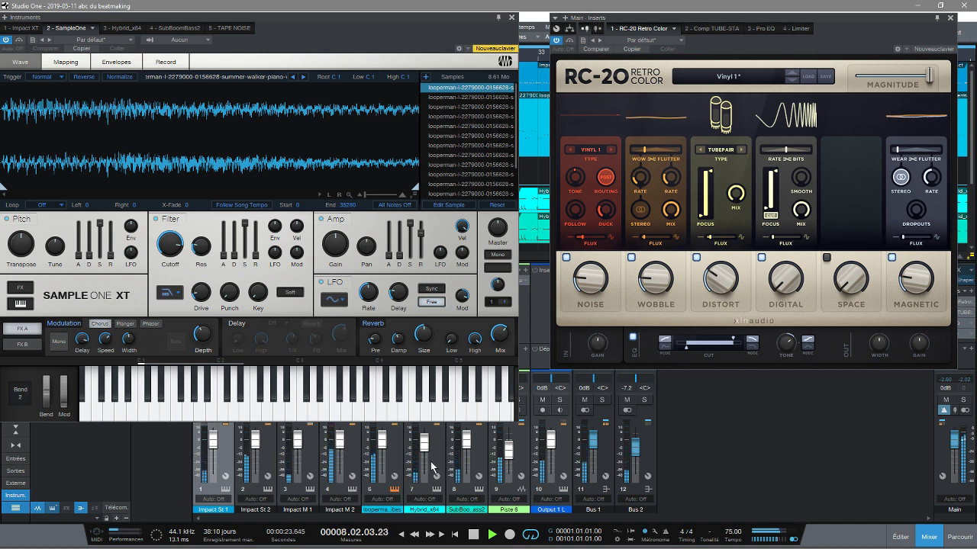
pyautogui.click(437, 490)
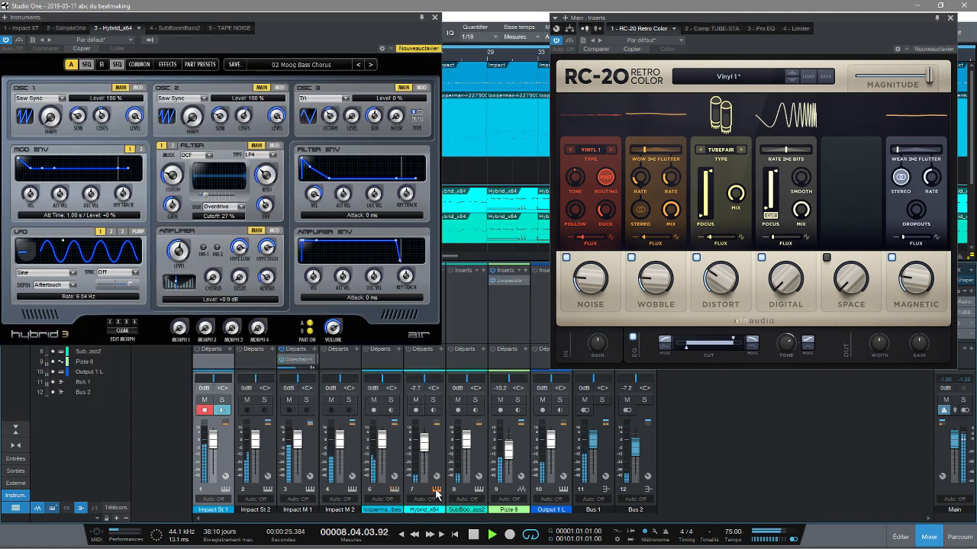
pyautogui.click(478, 490)
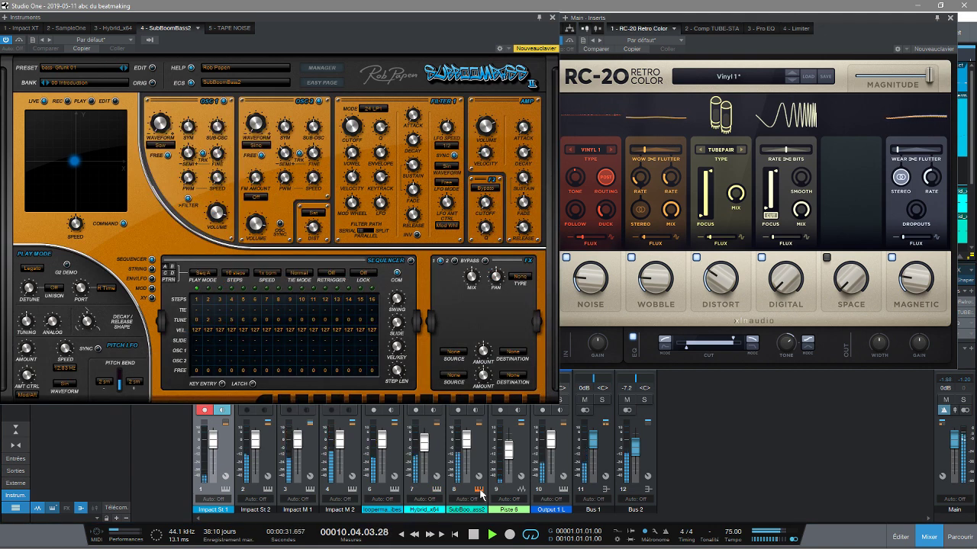
pyautogui.click(562, 489)
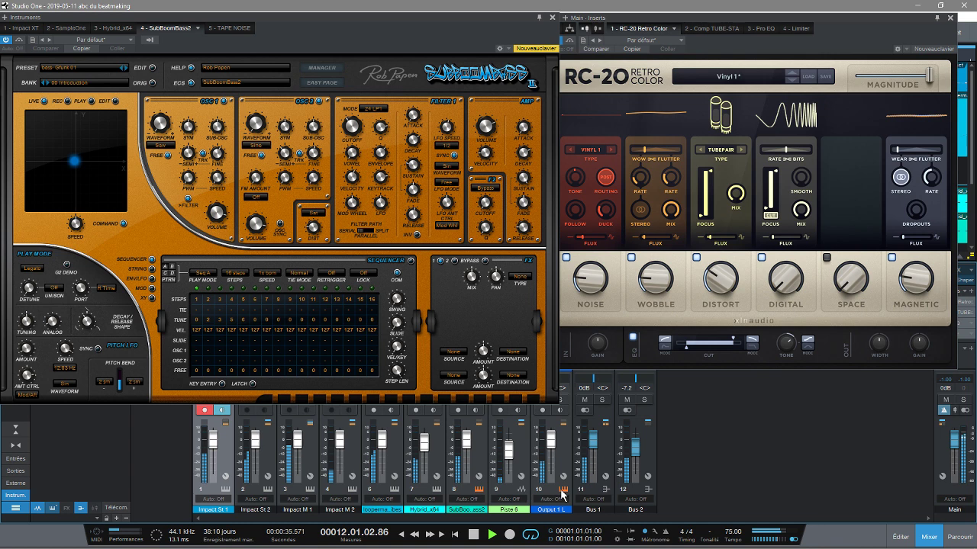
pyautogui.click(563, 491)
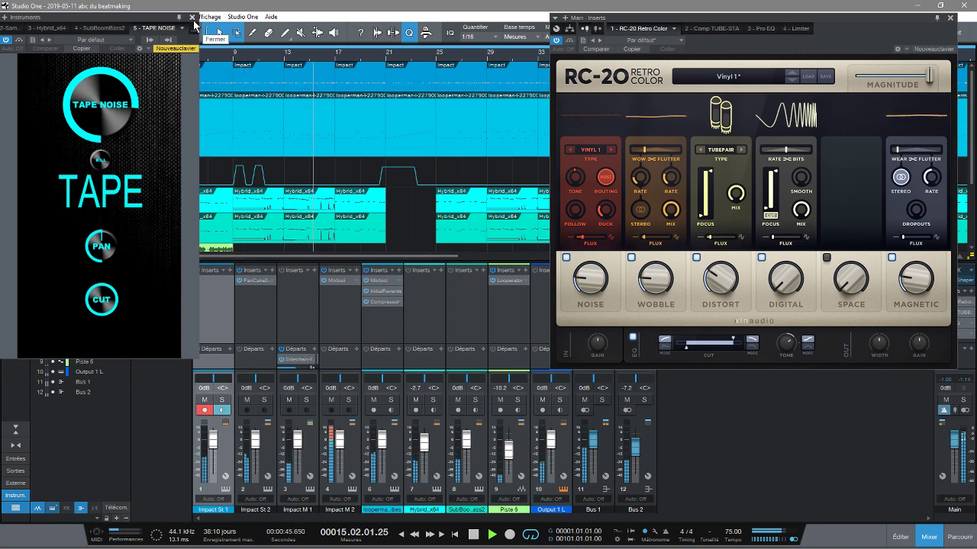
pyautogui.click(192, 18)
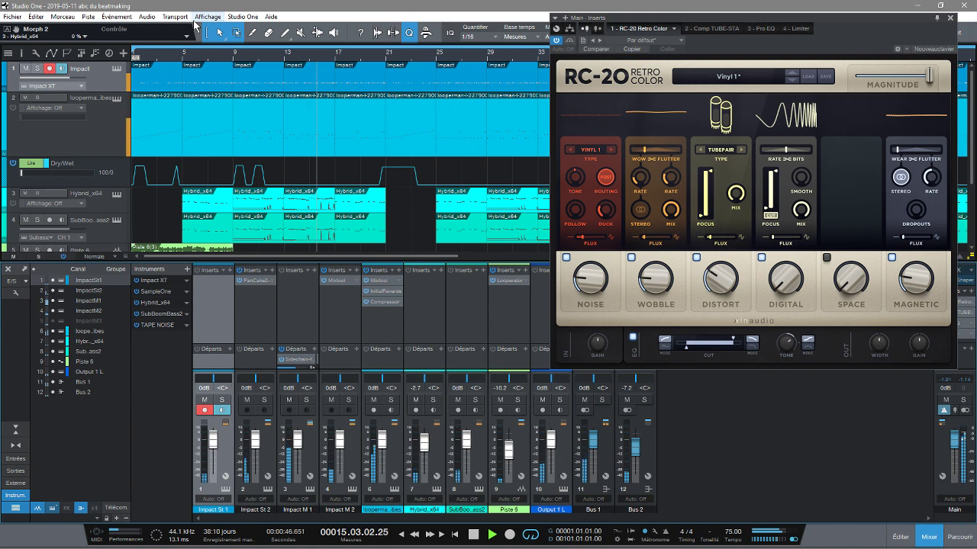
# Step: Inspect the PanCake2 insert on Impact St 2 and the Compressor and Initial Reverse inserts on the looperman piano channel
pyautogui.click(254, 279)
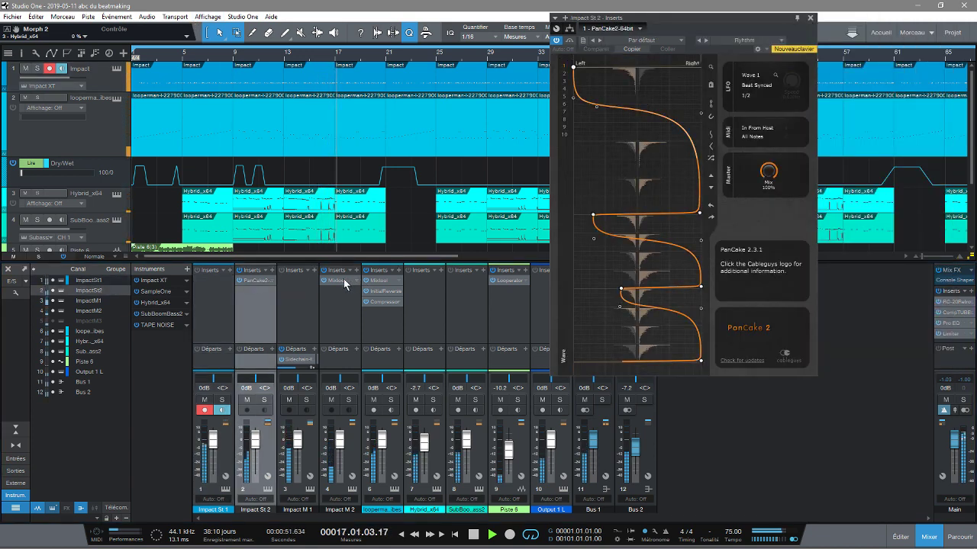
pyautogui.click(382, 293)
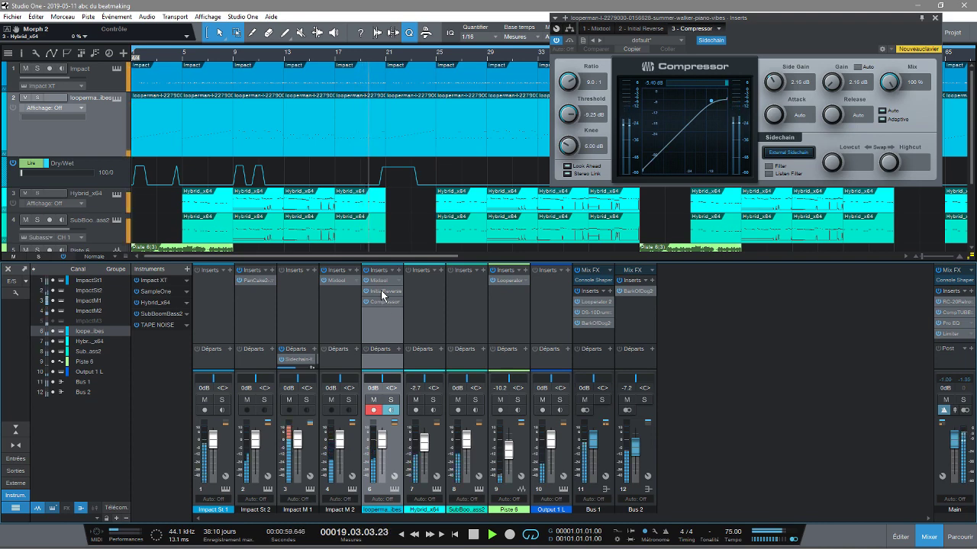
pyautogui.click(641, 28)
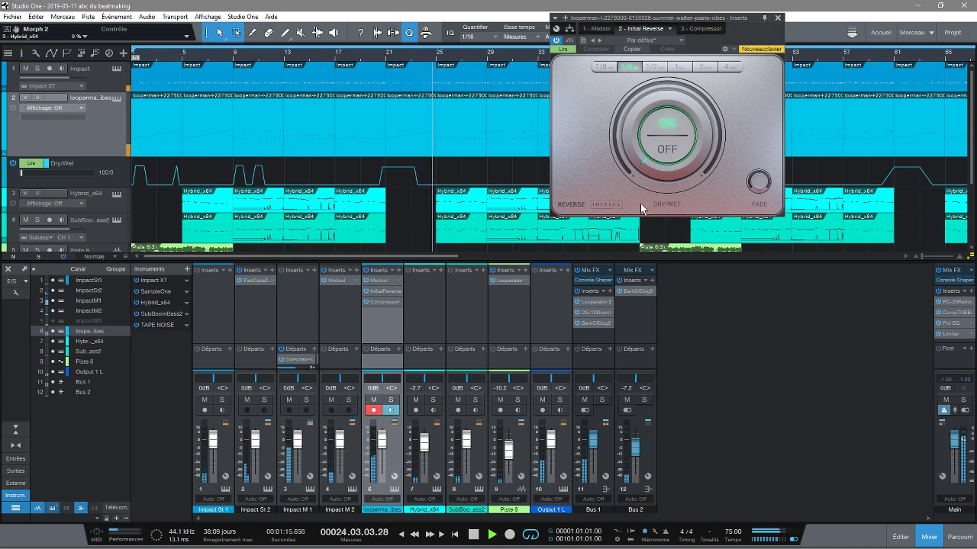
# Step: Inspect the DS-10 Drum Shaper, Looperator 2 and Bark Of Dog 2 inserts on Bus 1
pyautogui.click(600, 304)
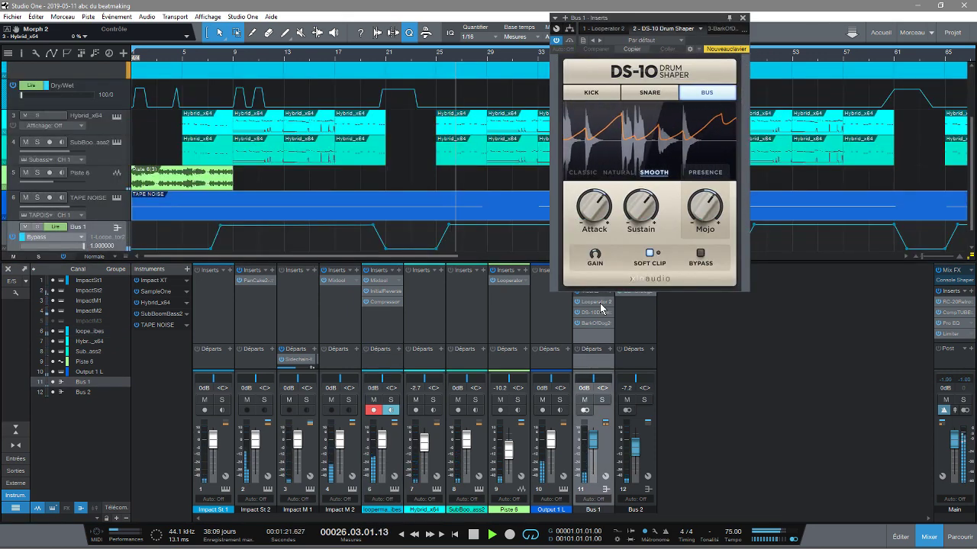
pyautogui.click(611, 29)
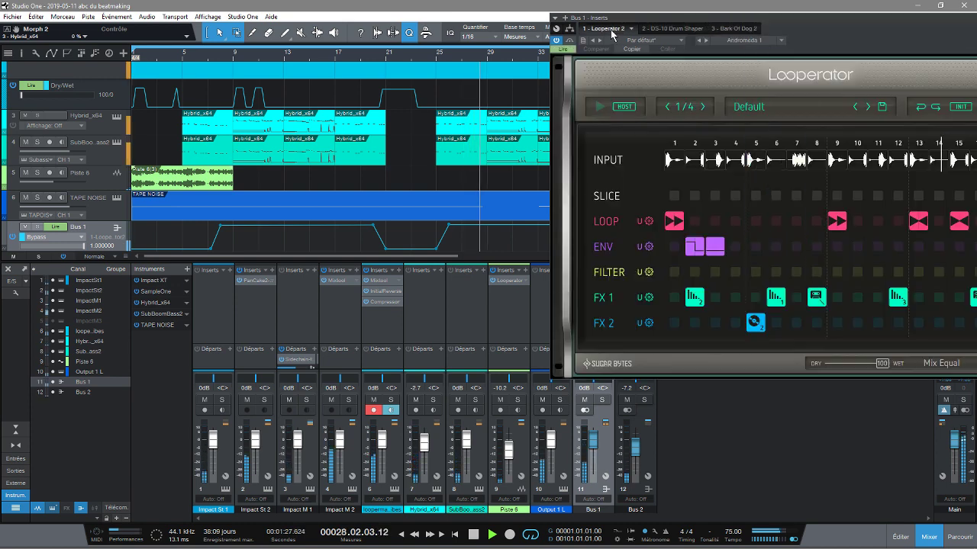
pyautogui.moveTo(793, 21); pyautogui.dragTo(655, 29)
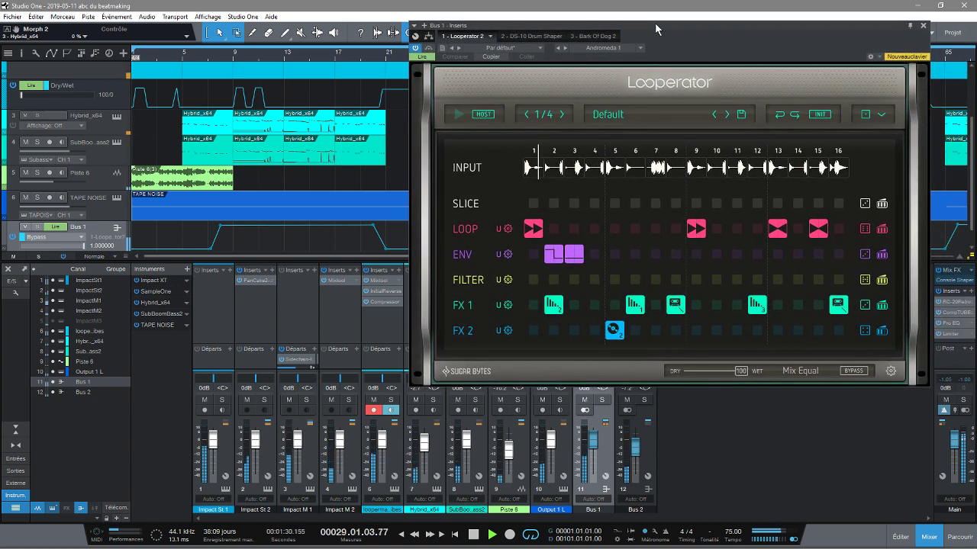
pyautogui.click(600, 39)
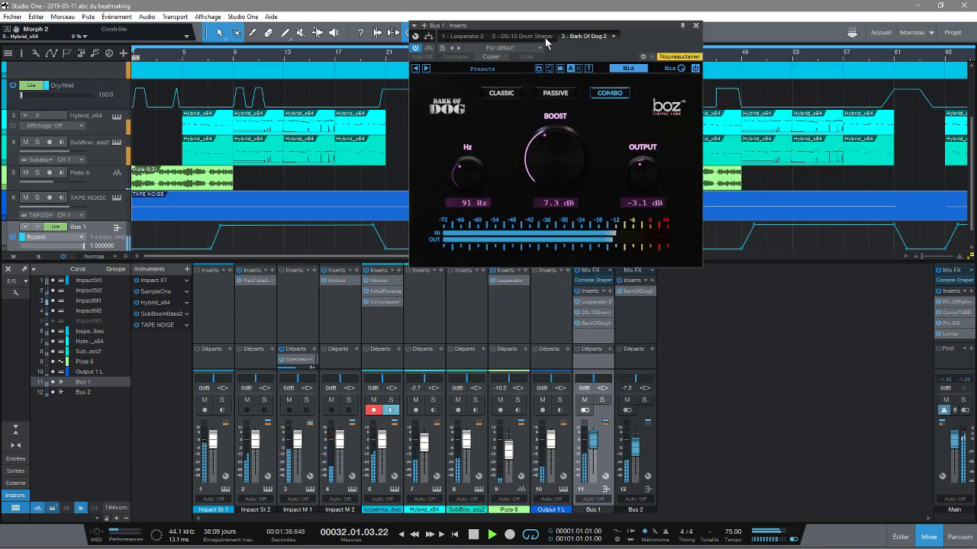
# Step: Open the Main channel's Comp TUBE-STA insert after viewing RC-20 Retro Color, resize the compressor's window to 100% and reposition it
pyautogui.click(954, 302)
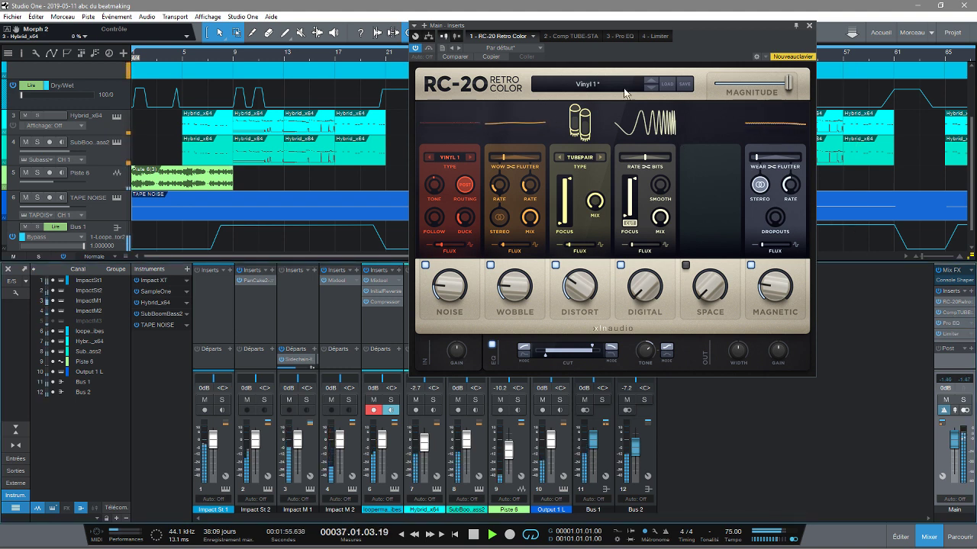
pyautogui.click(571, 36)
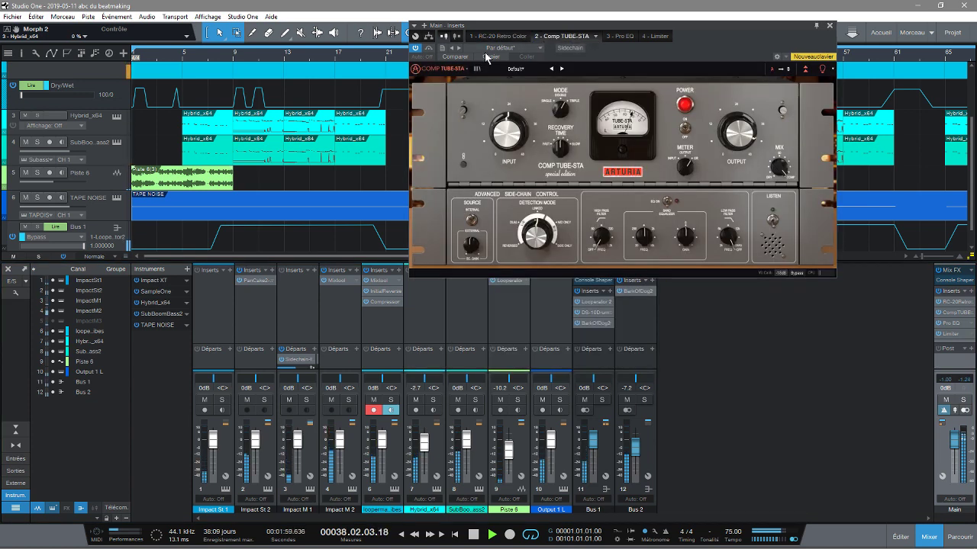
pyautogui.click(445, 71)
pyautogui.moveTo(450, 135)
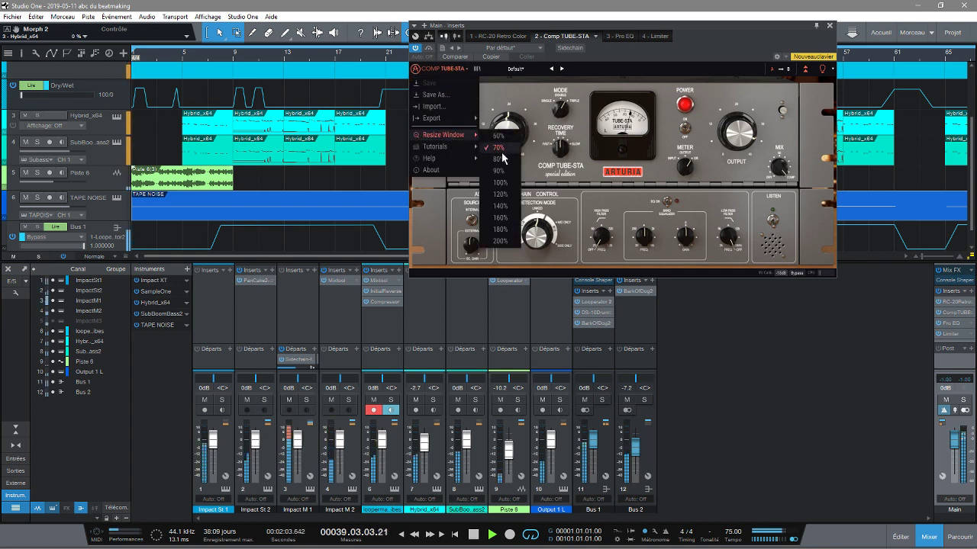
pyautogui.click(500, 183)
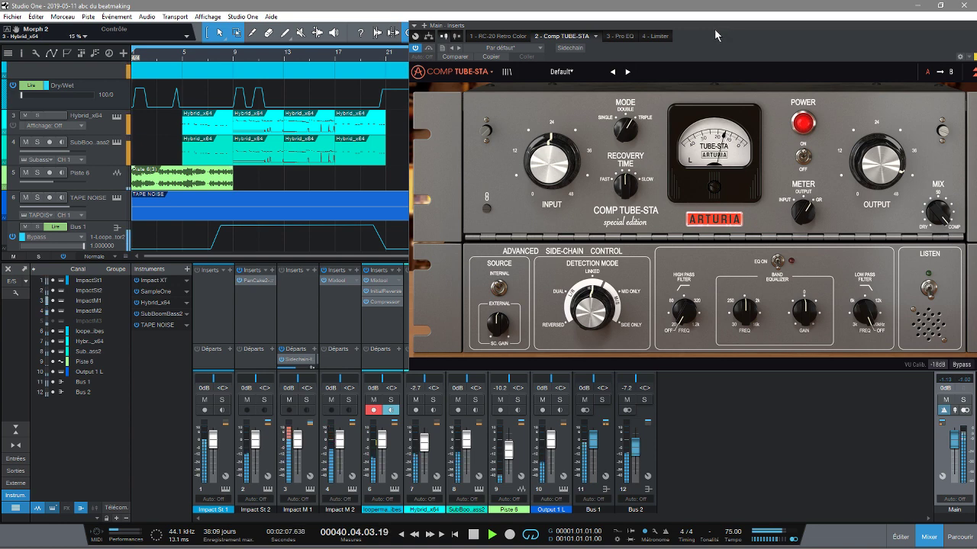
pyautogui.moveTo(715, 31); pyautogui.dragTo(627, 45)
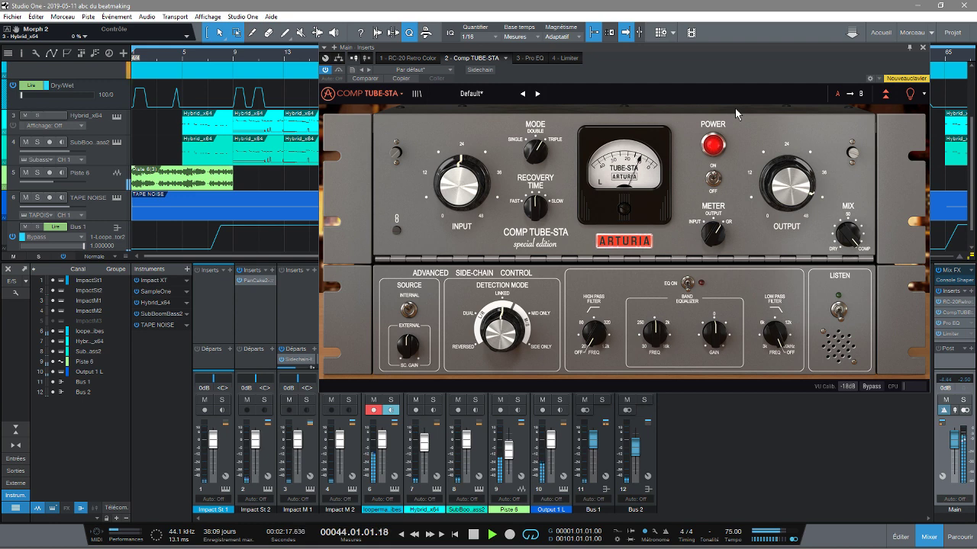
# Step: View the Pro EQ and Limiter inserts on the Main channel, and close the insert window
pyautogui.click(529, 58)
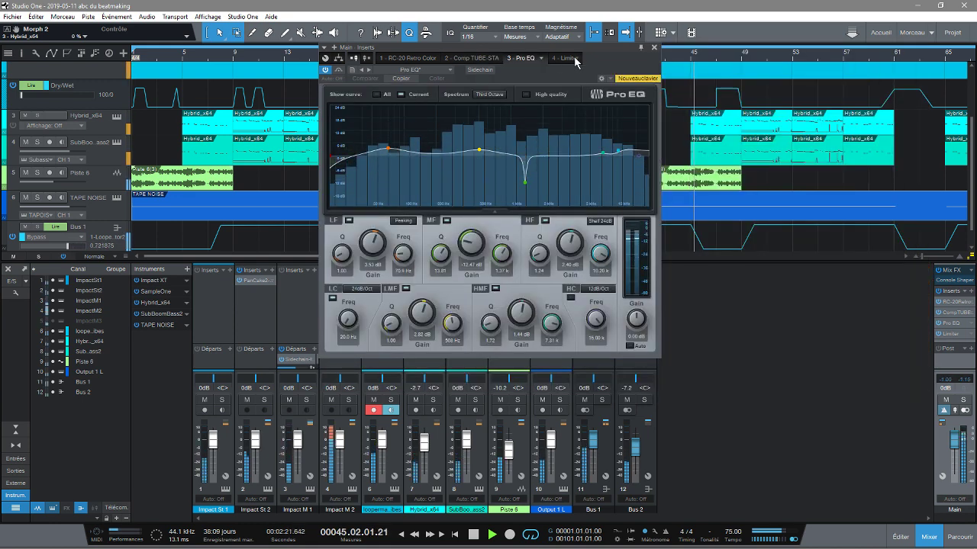
pyautogui.click(570, 60)
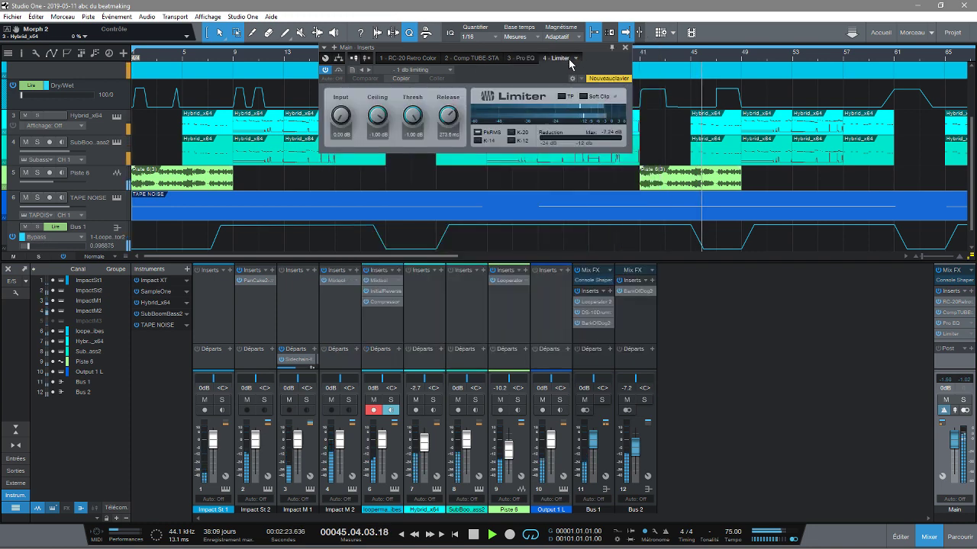
pyautogui.click(626, 48)
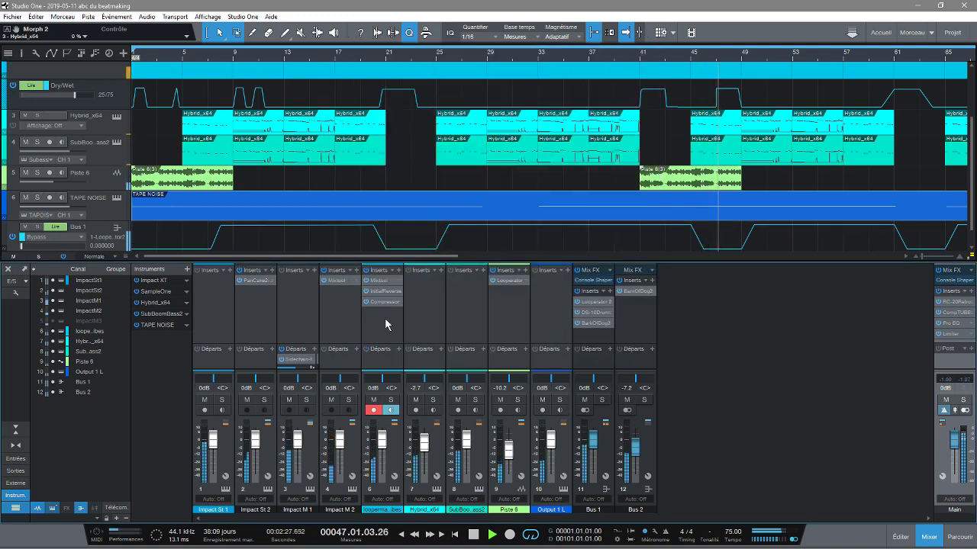
# Step: Hide the mixer console and show the full length of the song arrangement
pyautogui.moveTo(931, 543)
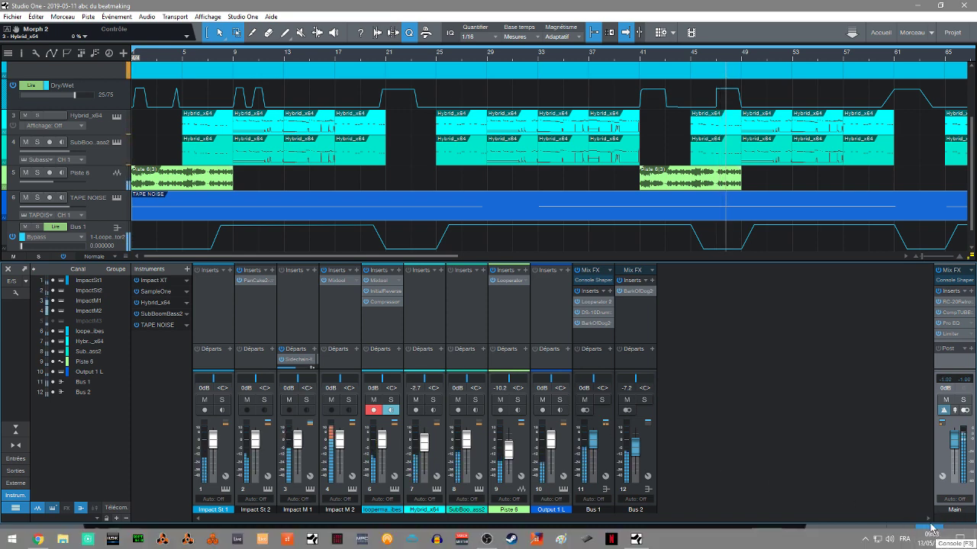
pyautogui.click(929, 537)
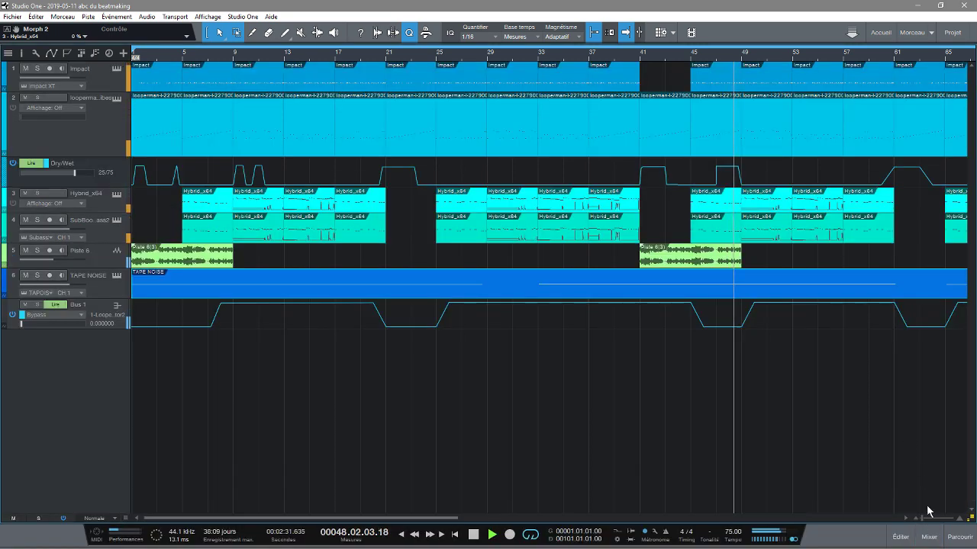
pyautogui.moveTo(921, 519); pyautogui.dragTo(916, 524)
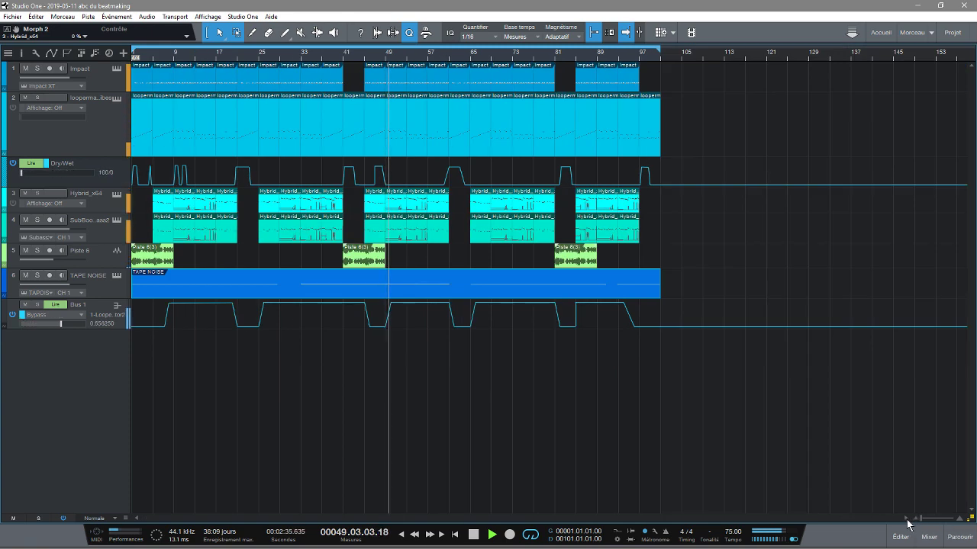
pyautogui.click(931, 538)
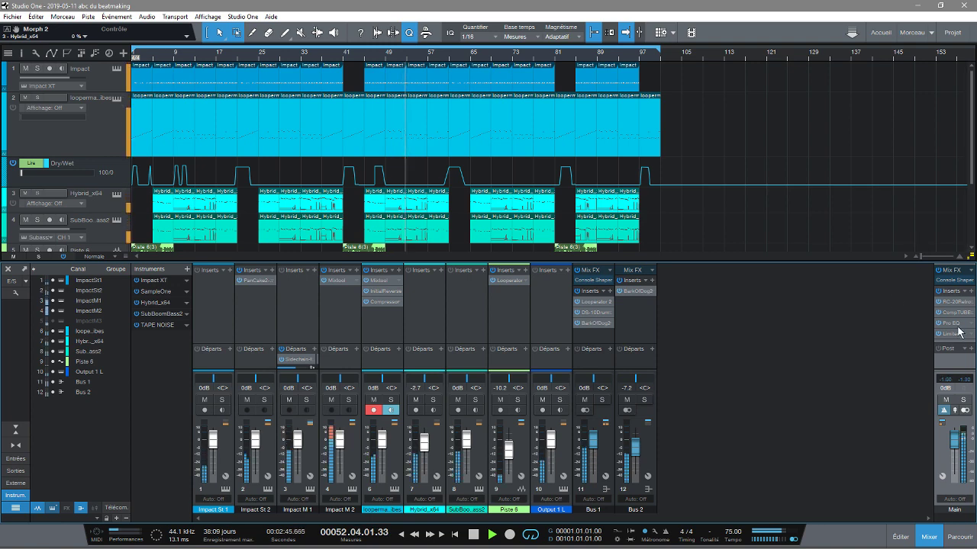
pyautogui.click(954, 534)
pyautogui.click(954, 535)
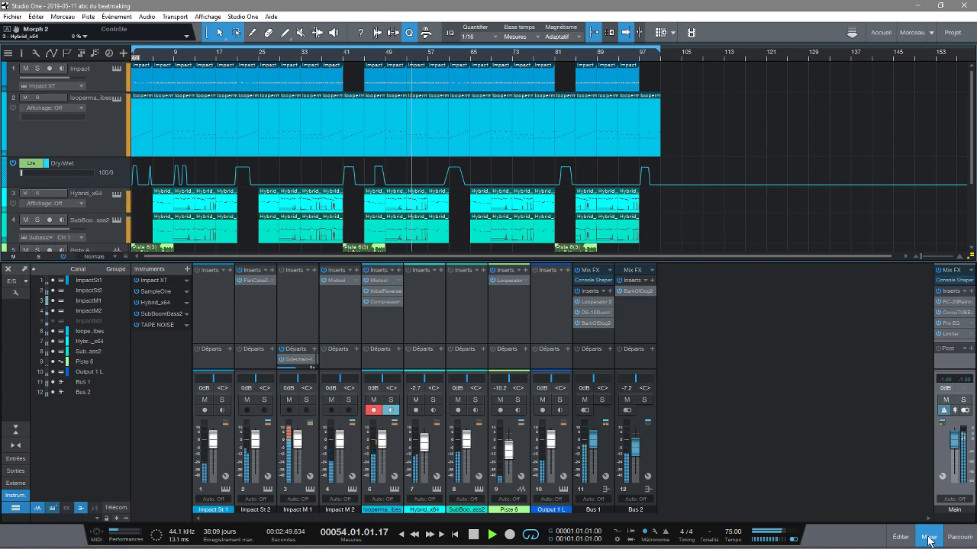
pyautogui.click(929, 536)
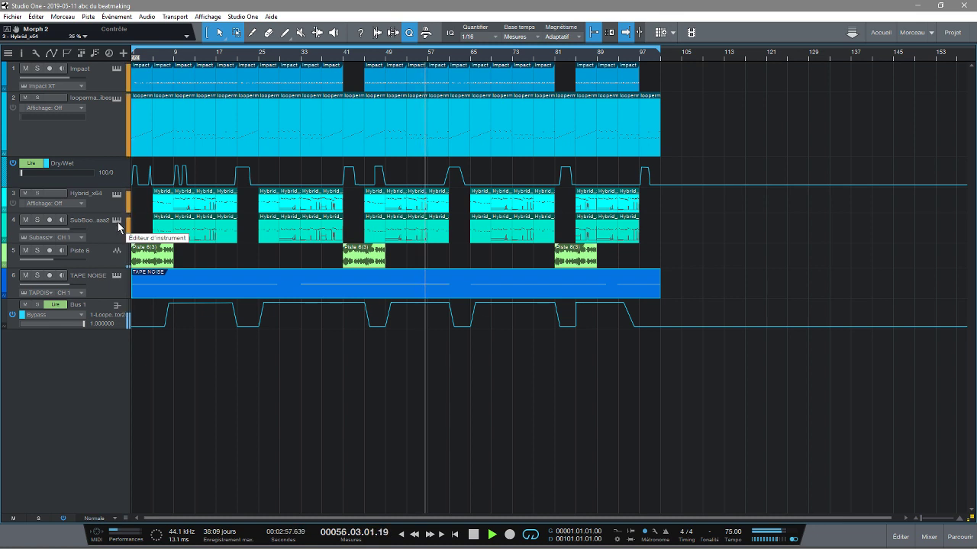
# Step: Show the mixer and review the Main channel's Comp TUBE-STA, RC-20 Retro Color, Pro EQ and Limiter inserts
pyautogui.click(927, 537)
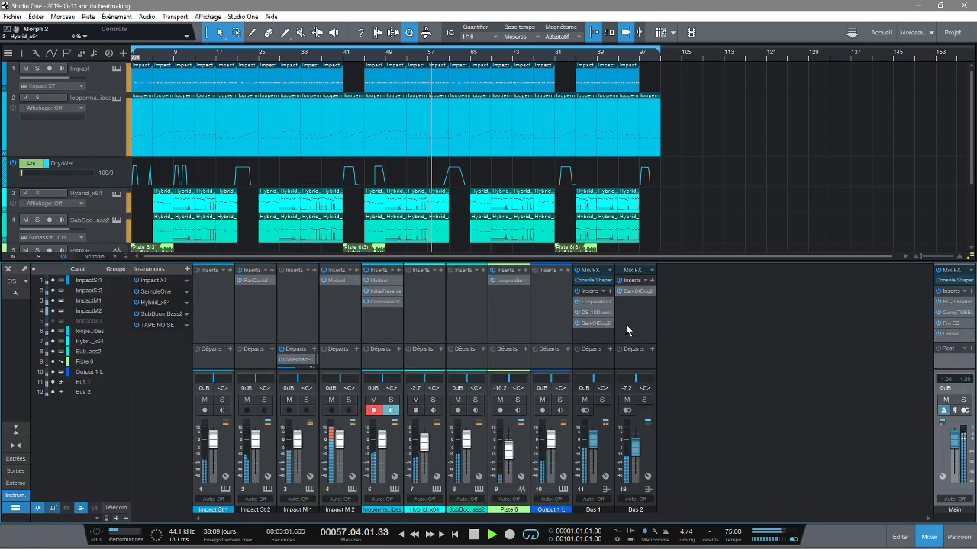
pyautogui.click(953, 313)
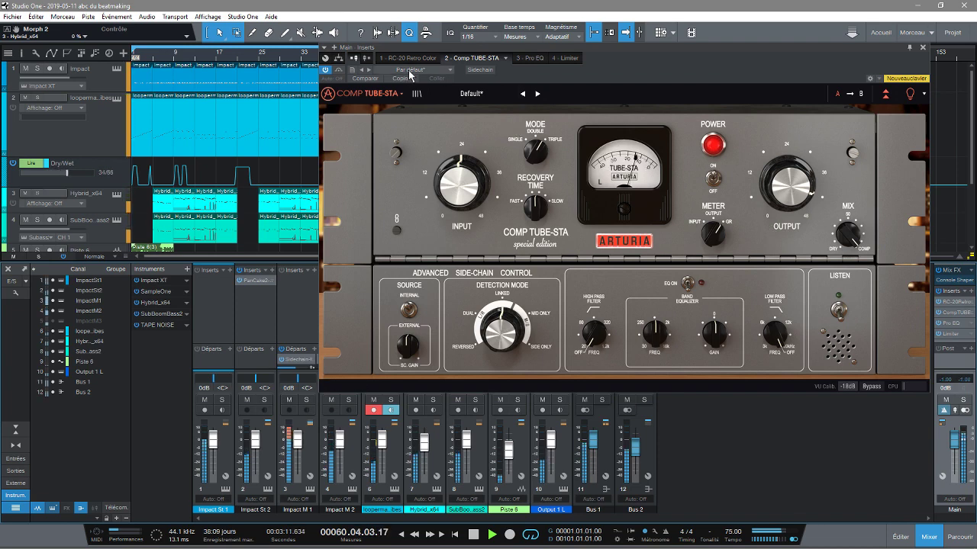
pyautogui.click(408, 58)
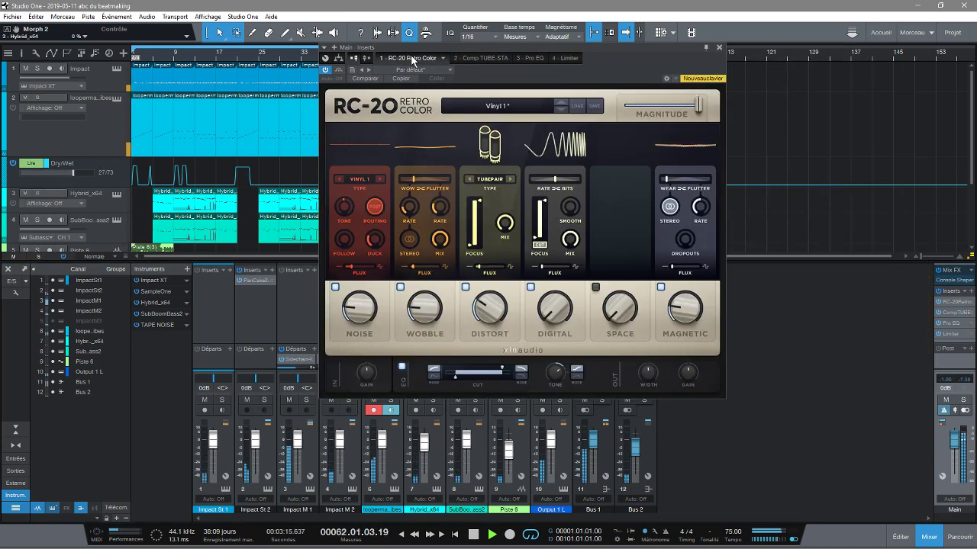
pyautogui.click(478, 57)
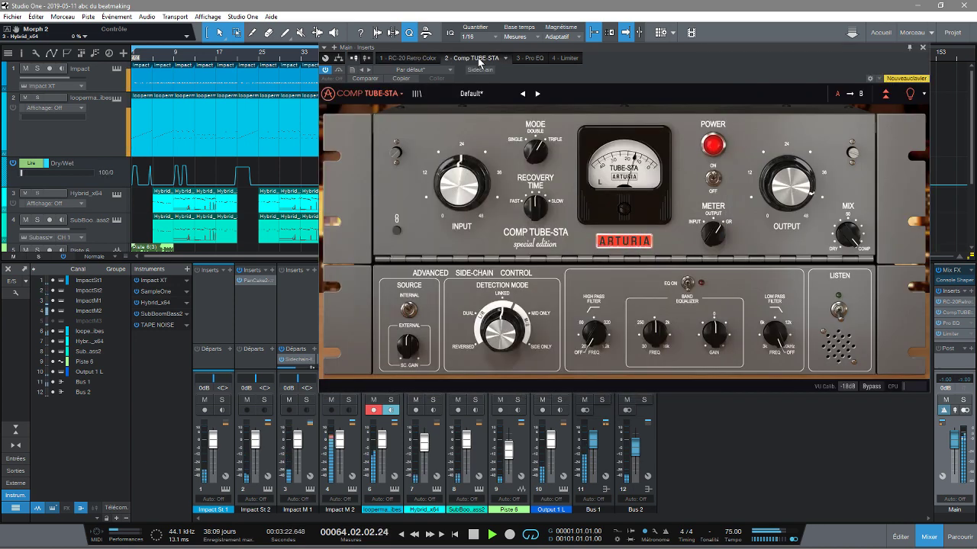
pyautogui.click(530, 58)
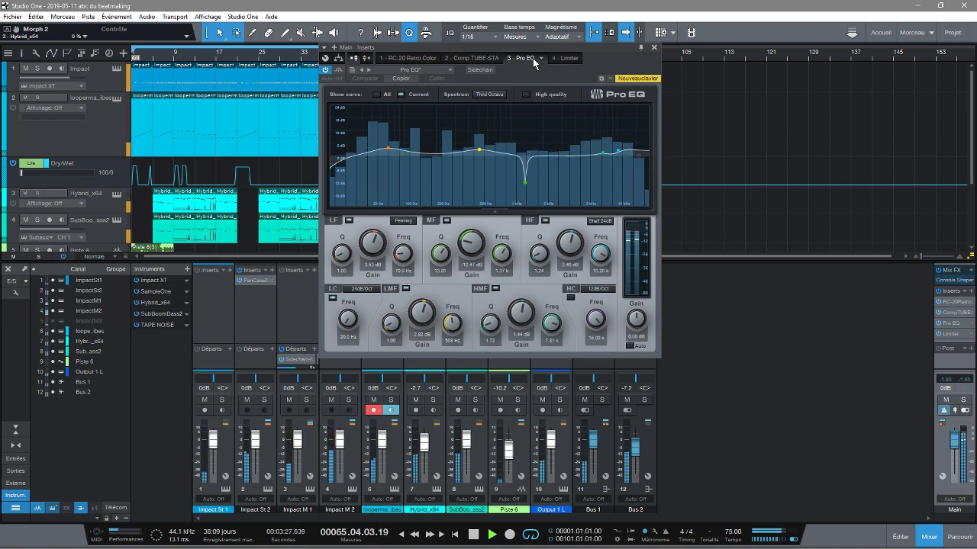
pyautogui.click(565, 58)
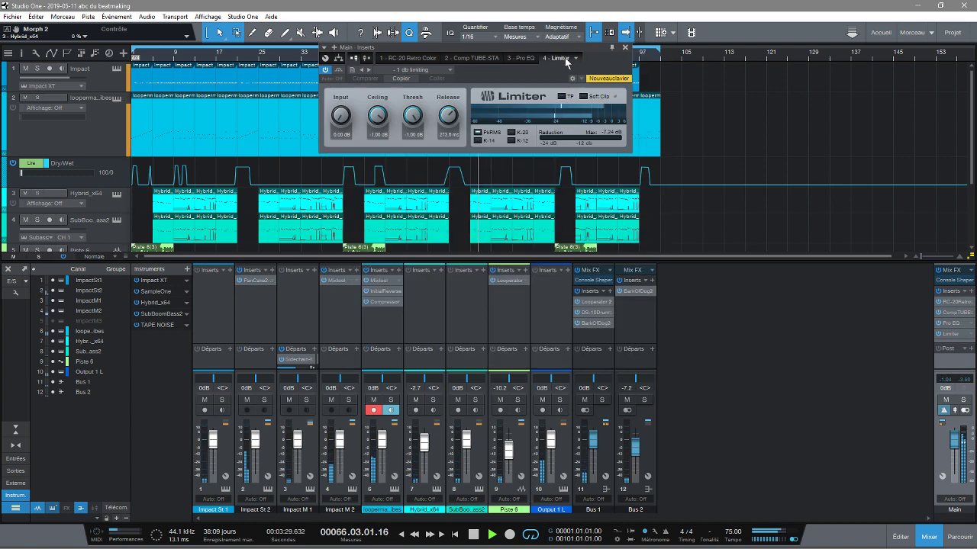
# Step: Open the Initial Reverse insert on the looperman piano channel, enlarge its window and reposition it
pyautogui.click(391, 294)
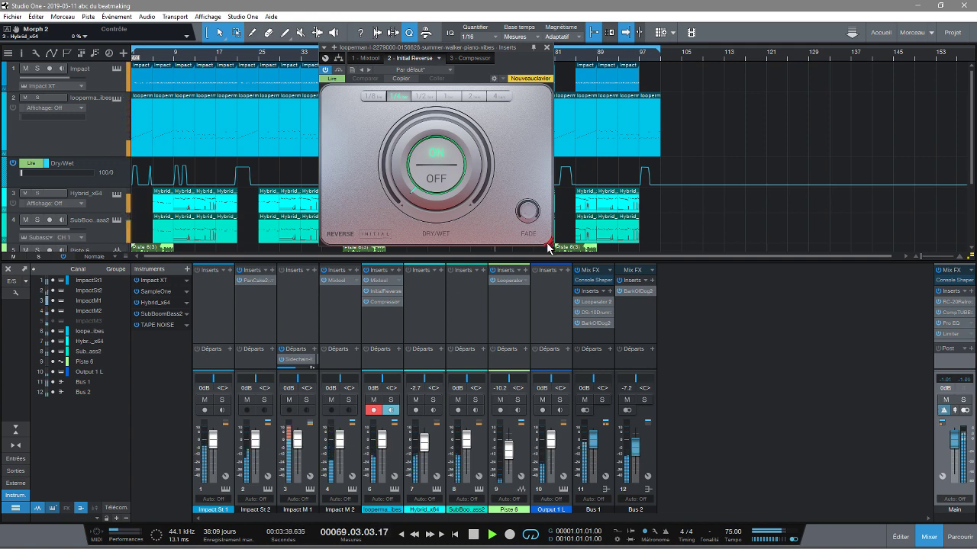
pyautogui.moveTo(552, 249); pyautogui.dragTo(600, 278)
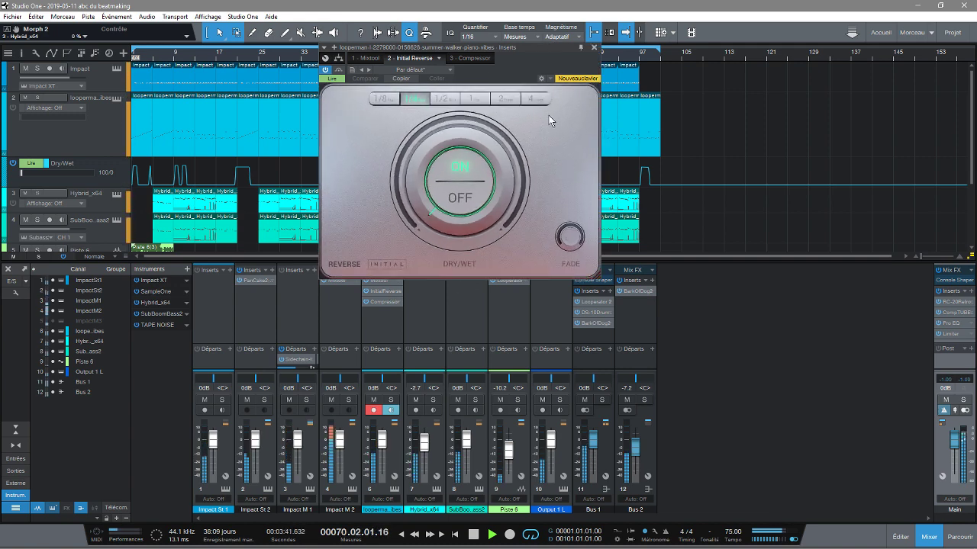
pyautogui.moveTo(533, 48); pyautogui.dragTo(851, 269)
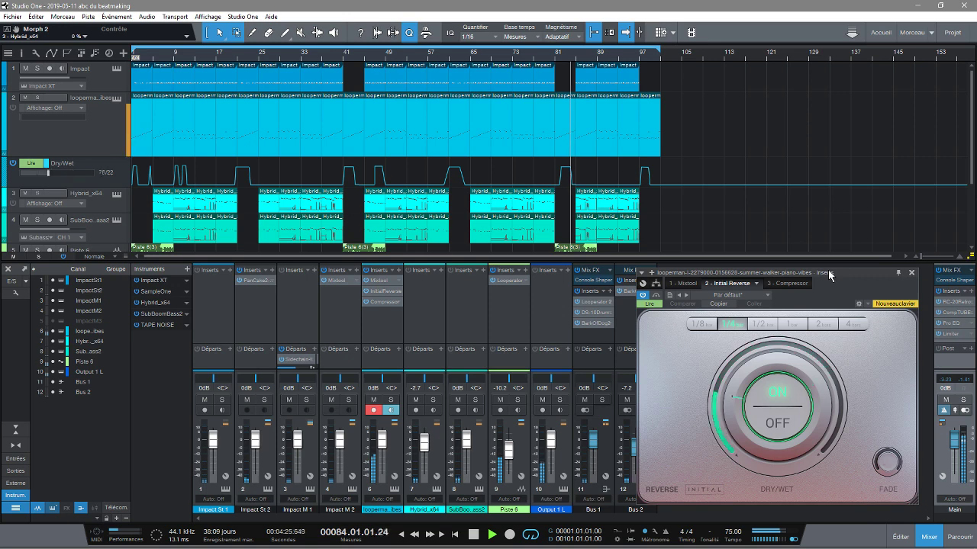
pyautogui.moveTo(829, 274); pyautogui.dragTo(696, 142)
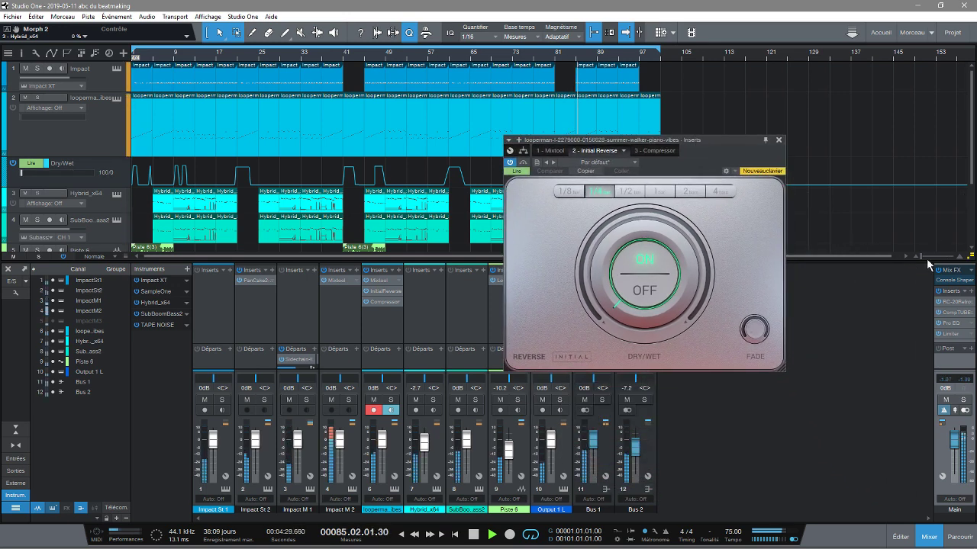
# Step: Reopen the Main channel's Comp TUBE-STA insert and move its window so the whole compressor fits on screen
pyautogui.click(949, 316)
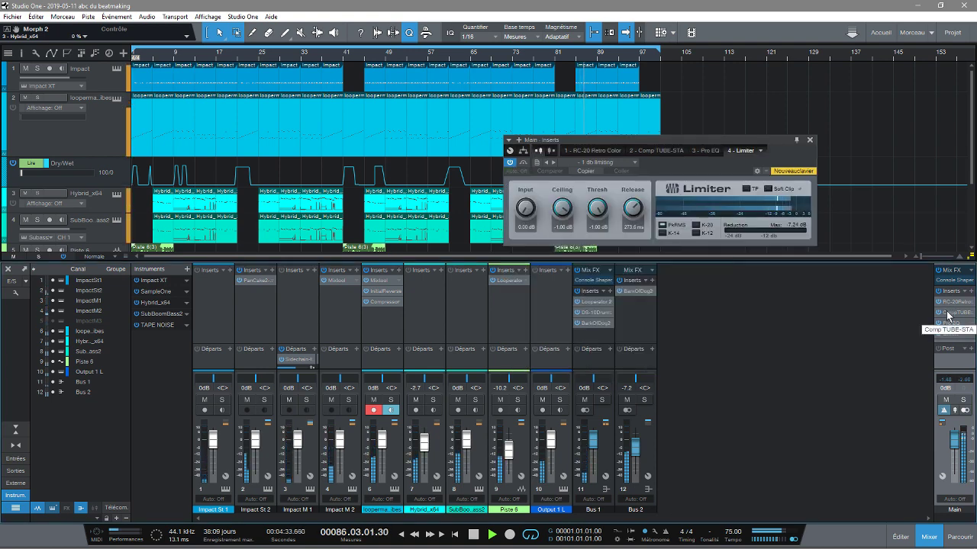
pyautogui.click(668, 150)
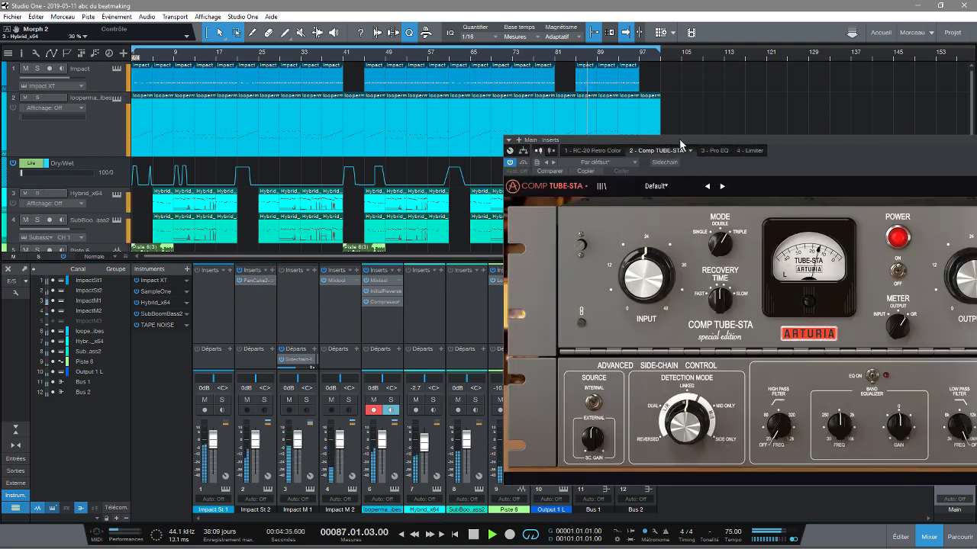
pyautogui.moveTo(702, 140); pyautogui.dragTo(552, 68)
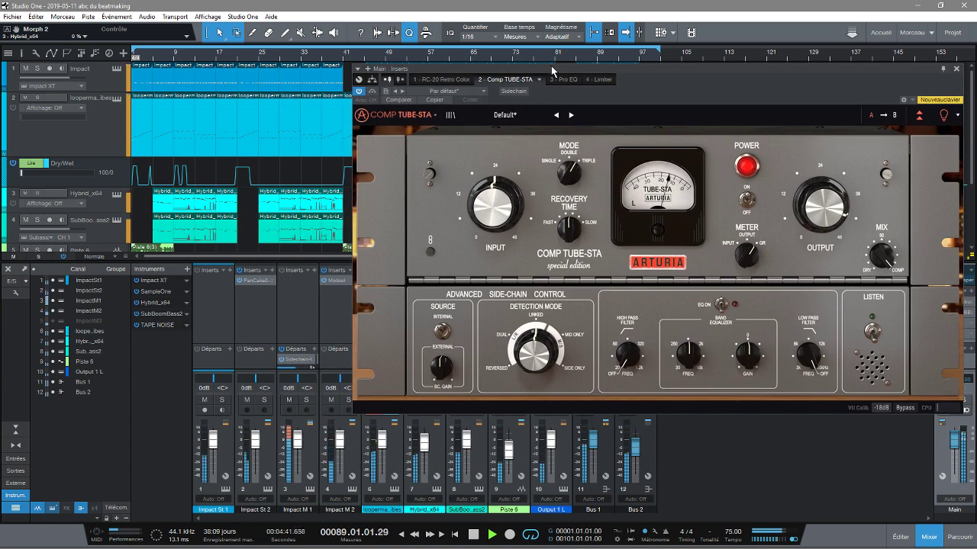